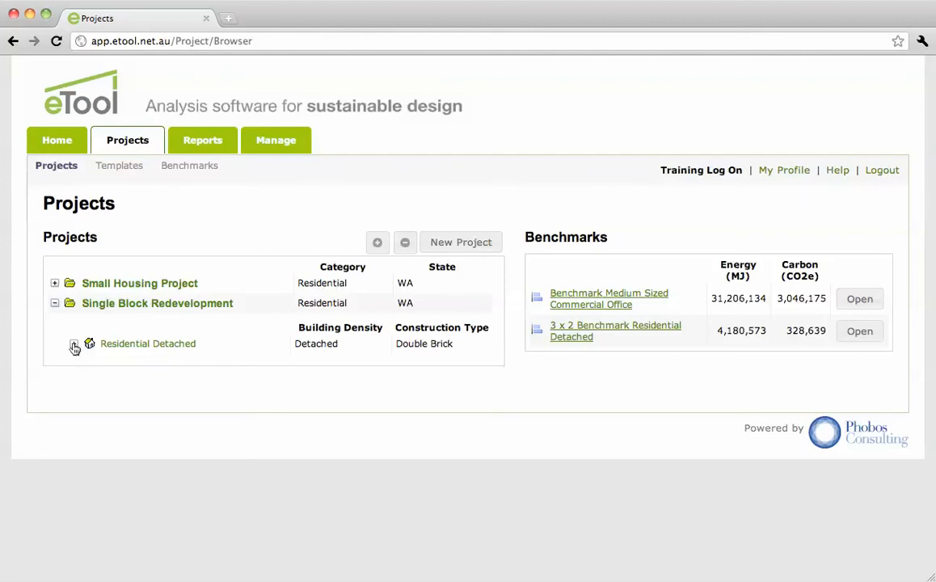
# Step: Open the Residential Detached building in the Single Block Redevelopment project and go to its designs
pyautogui.click(74, 346)
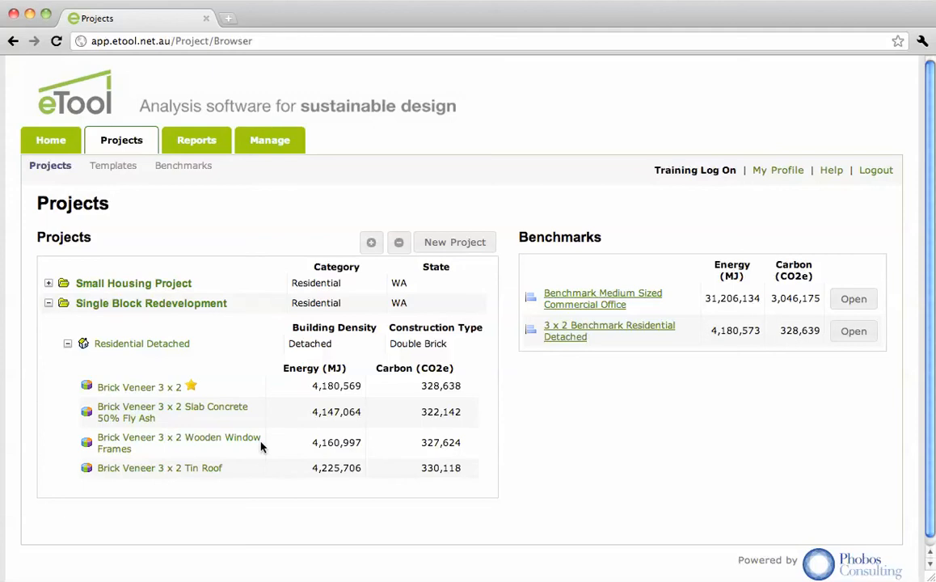
pyautogui.click(143, 344)
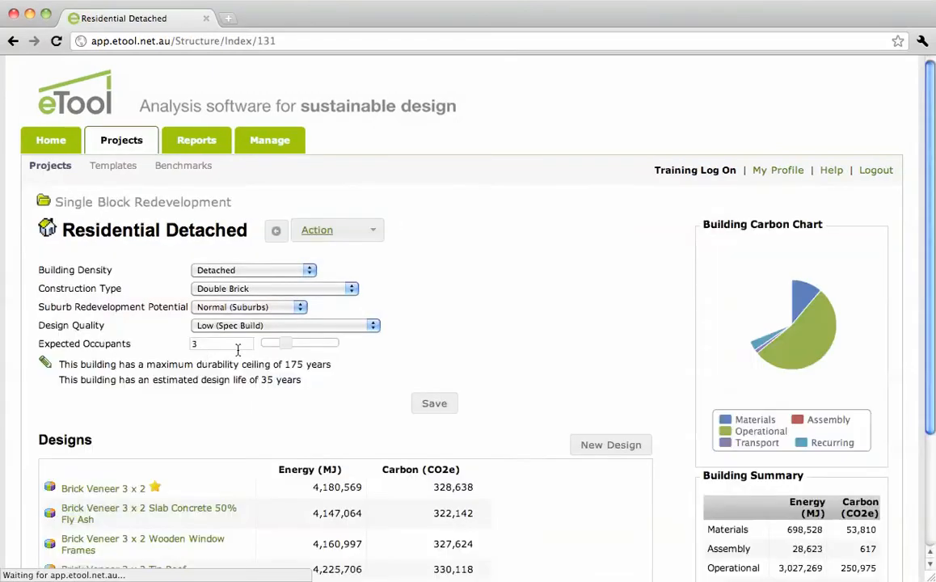
pyautogui.scroll(-2, 526, 369)
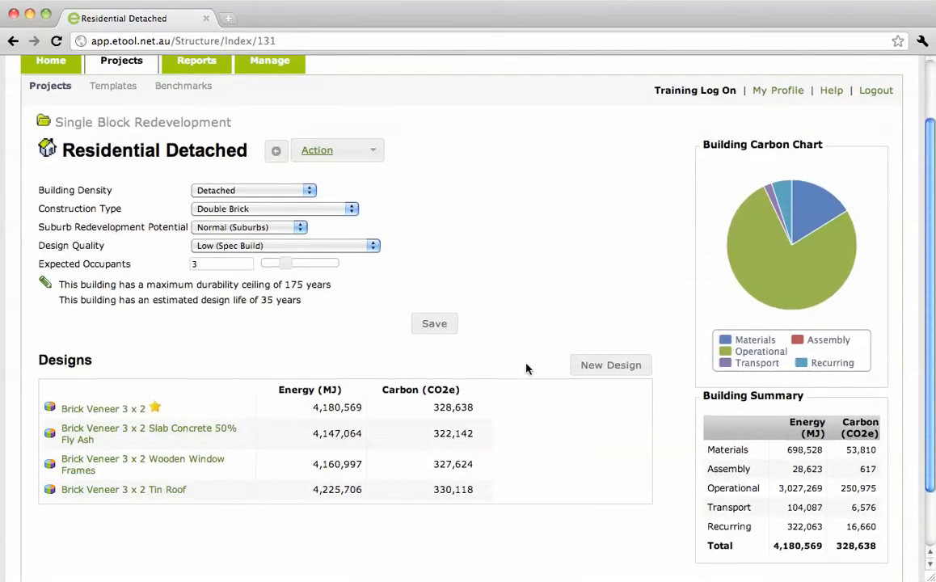
# Step: Start a new design for the building and name it "New Design Option"
pyautogui.click(598, 368)
pyautogui.click(499, 288)
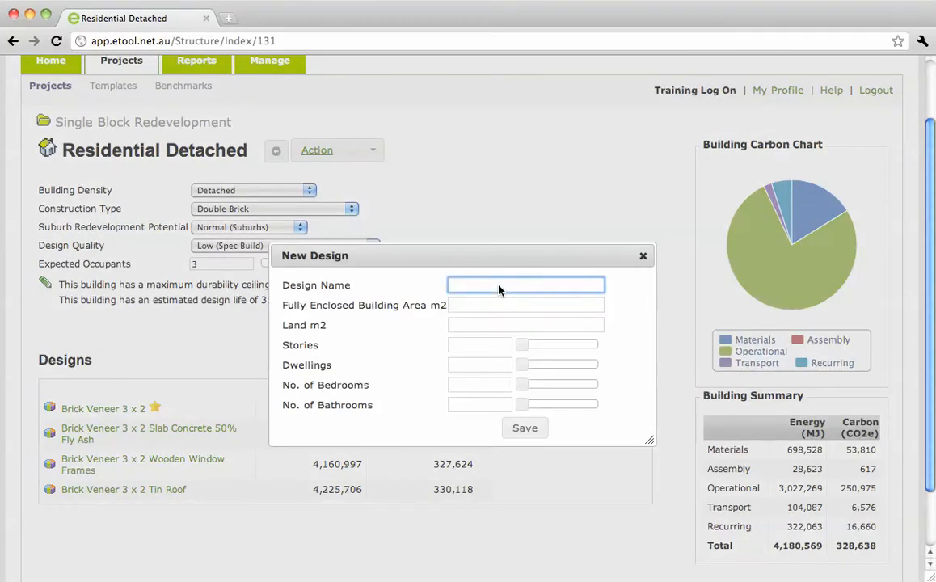
pyautogui.write('New Design Option')
pyautogui.press('Tab')
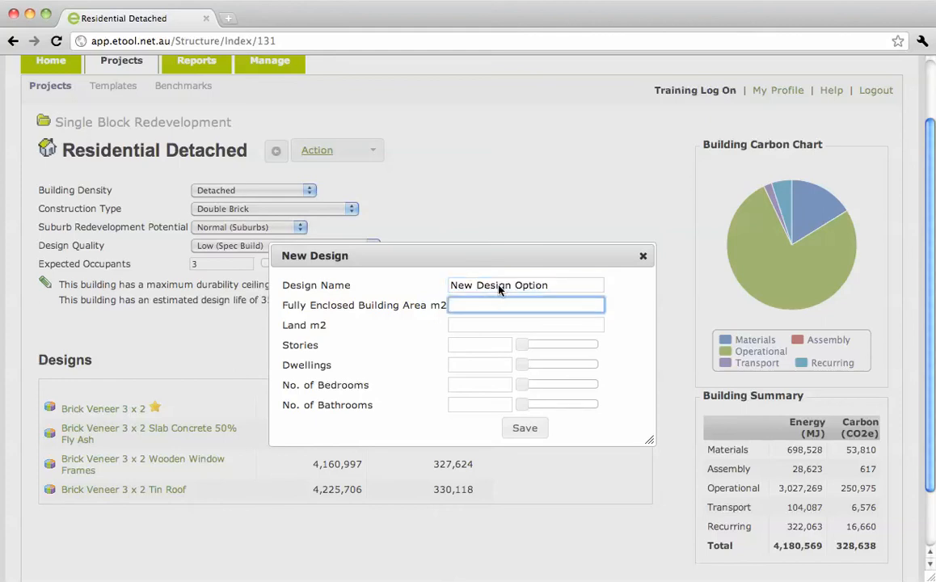
# Step: Set 155 m2 enclosed building area, 1000 m2 land, 1 storey, 1 dwelling, 3 bedrooms and 2 bathrooms, and save the design
pyautogui.write('155')
pyautogui.press('Tab')
pyautogui.write('1000')
pyautogui.press('Tab')
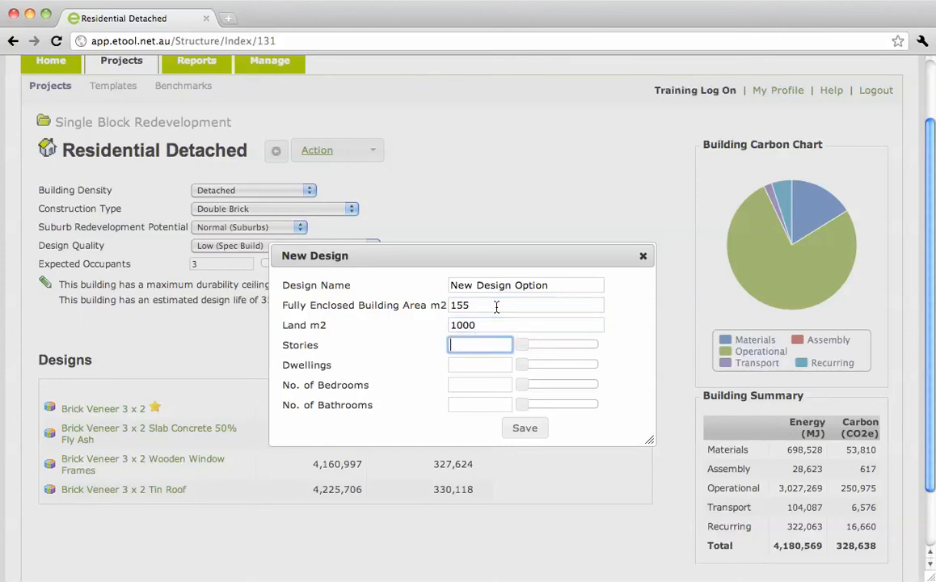
pyautogui.moveTo(521, 349); pyautogui.dragTo(537, 406)
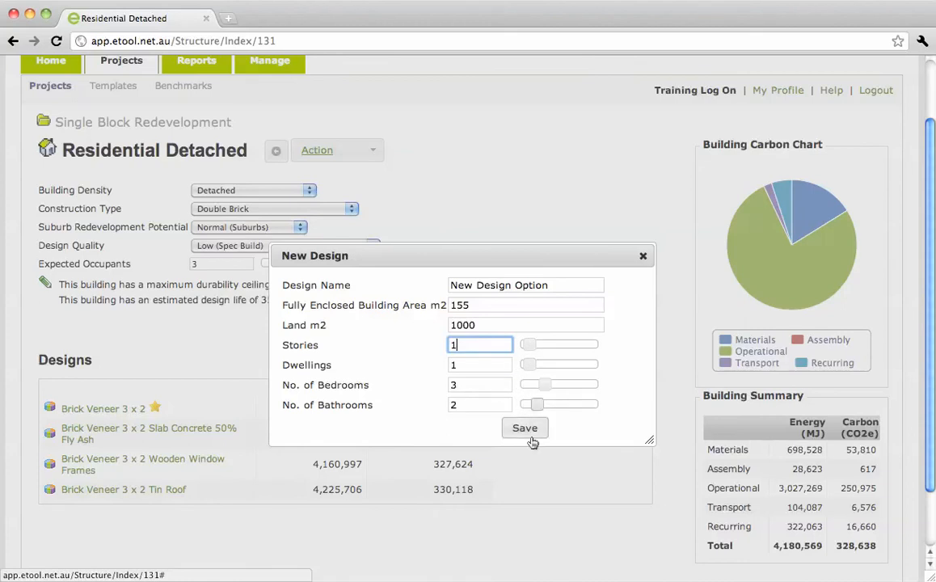
pyautogui.click(524, 429)
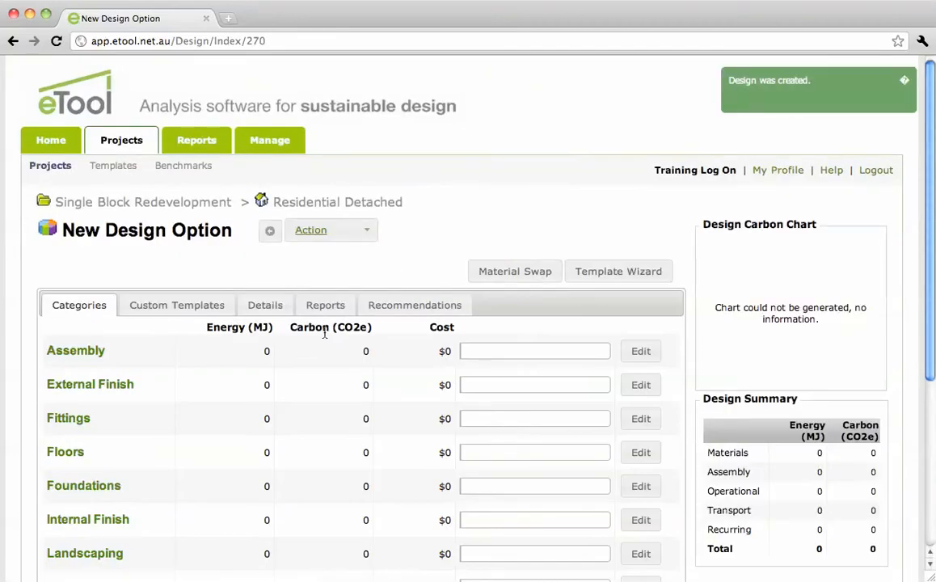
# Step: Review the new design's details, including its bedroom and dwelling numbers, and save them
pyautogui.click(266, 305)
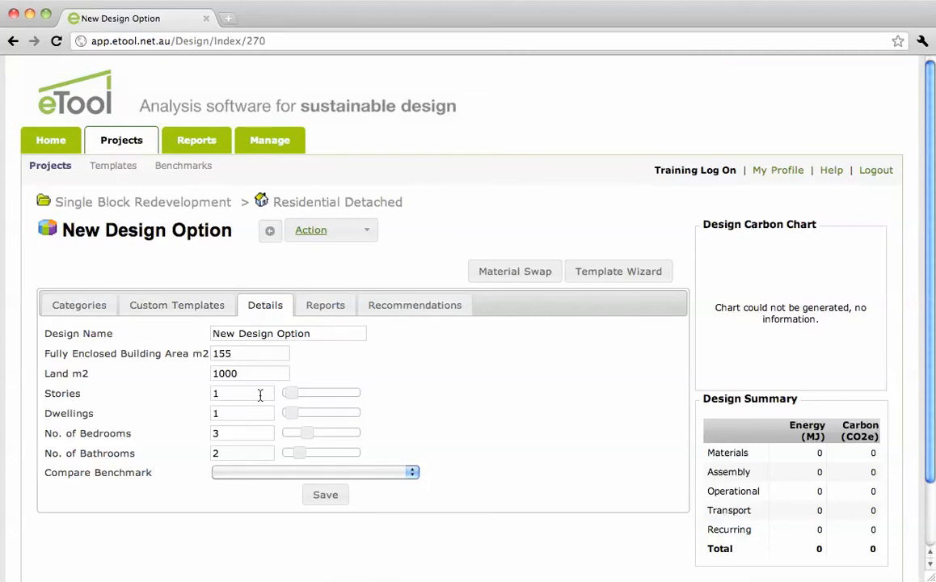
pyautogui.moveTo(310, 435); pyautogui.dragTo(310, 435)
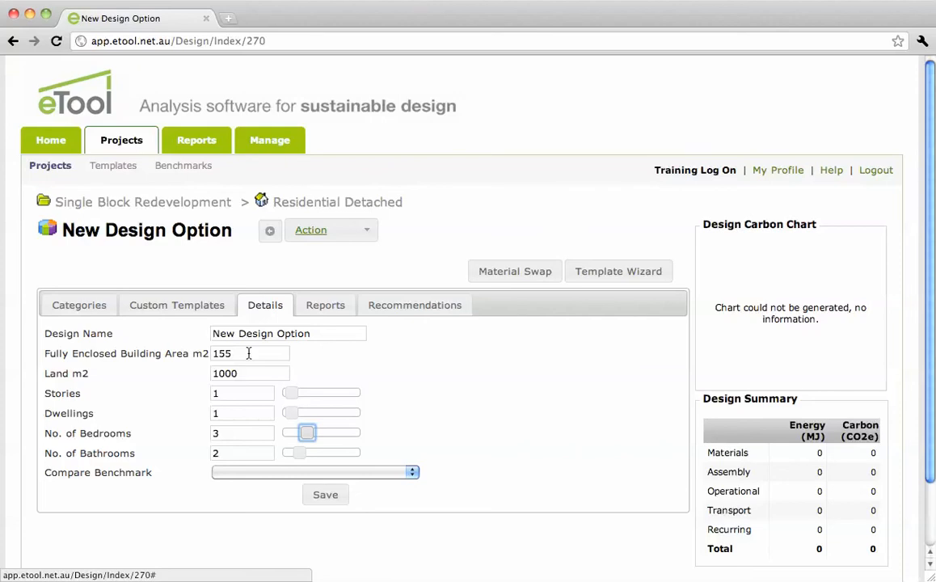
pyautogui.click(220, 432)
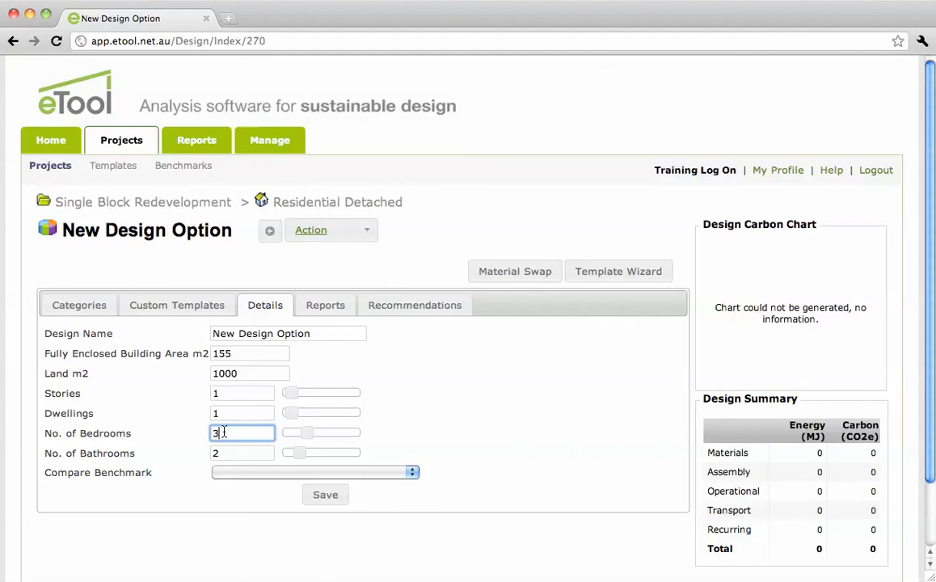
pyautogui.click(240, 411)
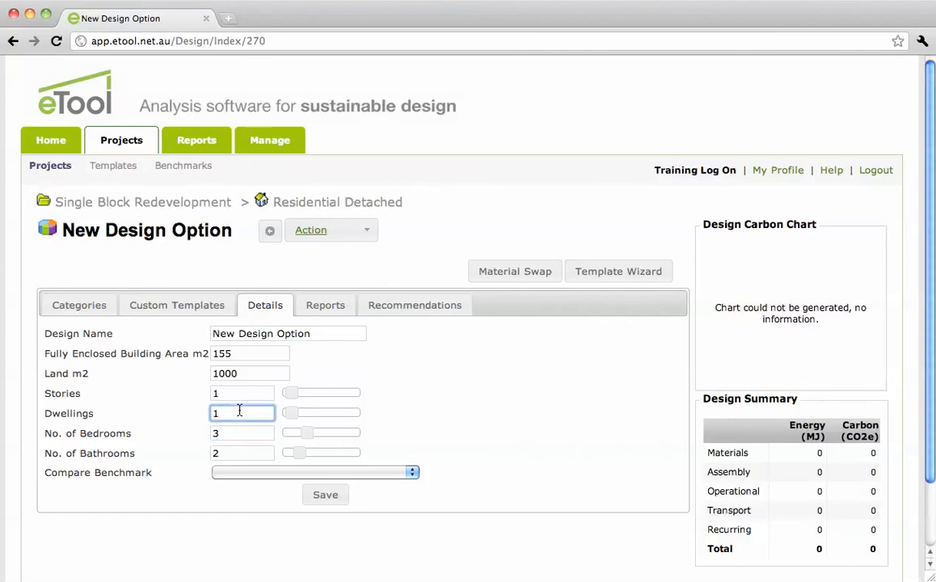
pyautogui.click(326, 496)
# Step: Return to the Residential Detached building and clone its Brick Veneer 3 x 2 design
pyautogui.click(312, 202)
pyautogui.scroll(-3, 450, 359)
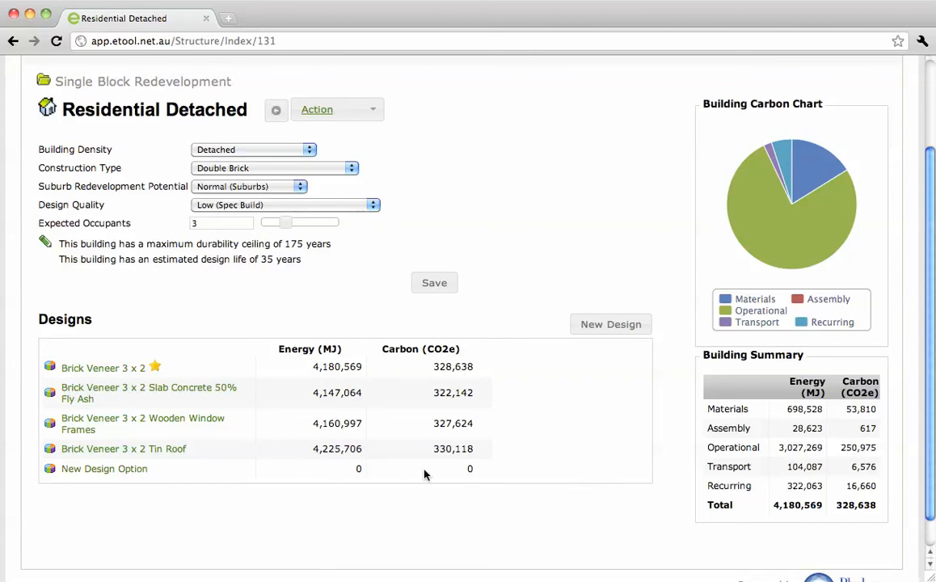
pyautogui.click(125, 371)
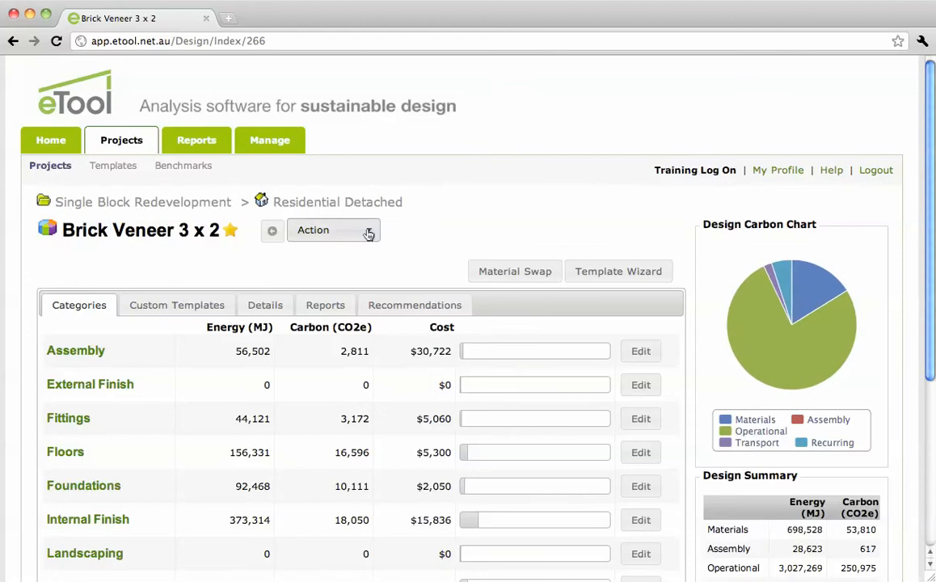
pyautogui.click(368, 232)
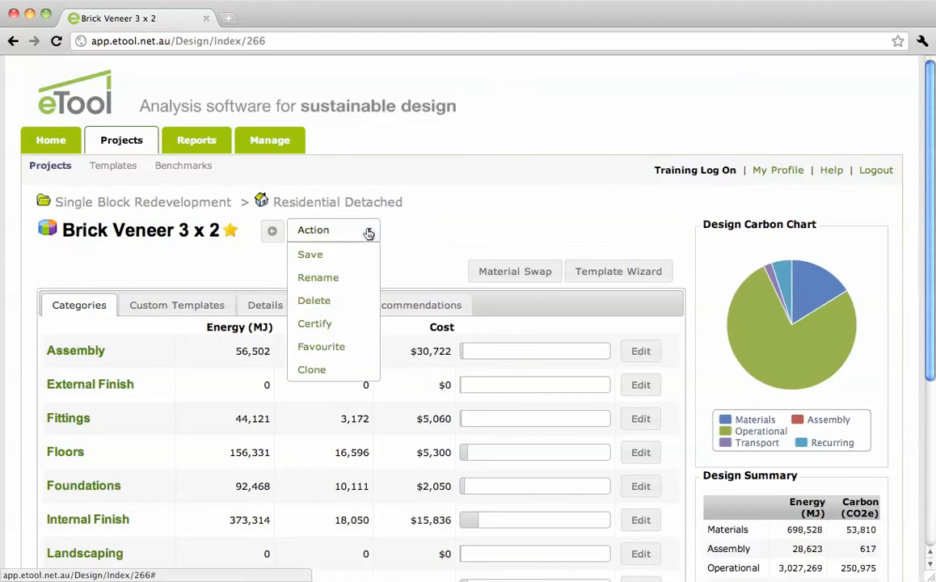
pyautogui.click(346, 377)
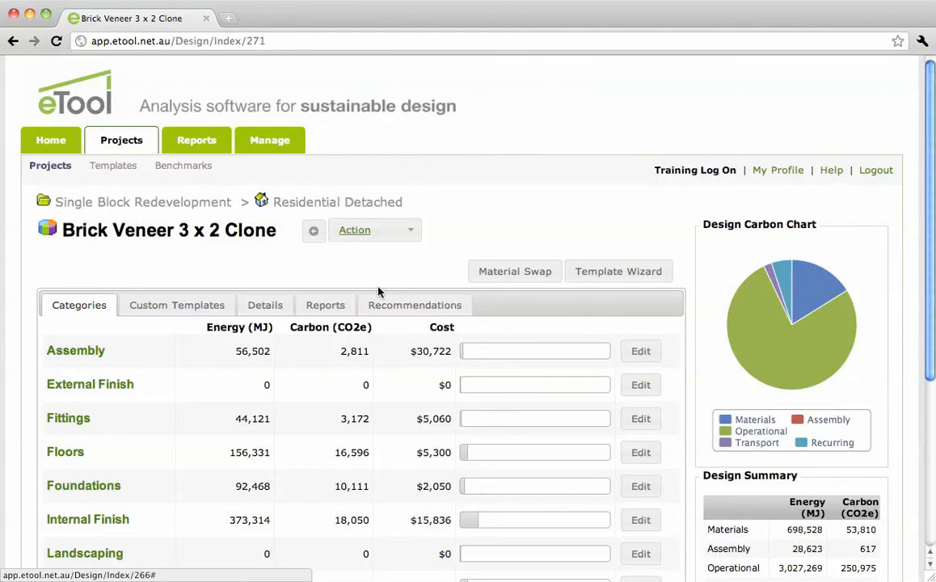
# Step: Rename the cloned design "Brick Veneer 3 x 2 New Clone" and save the name
pyautogui.click(396, 232)
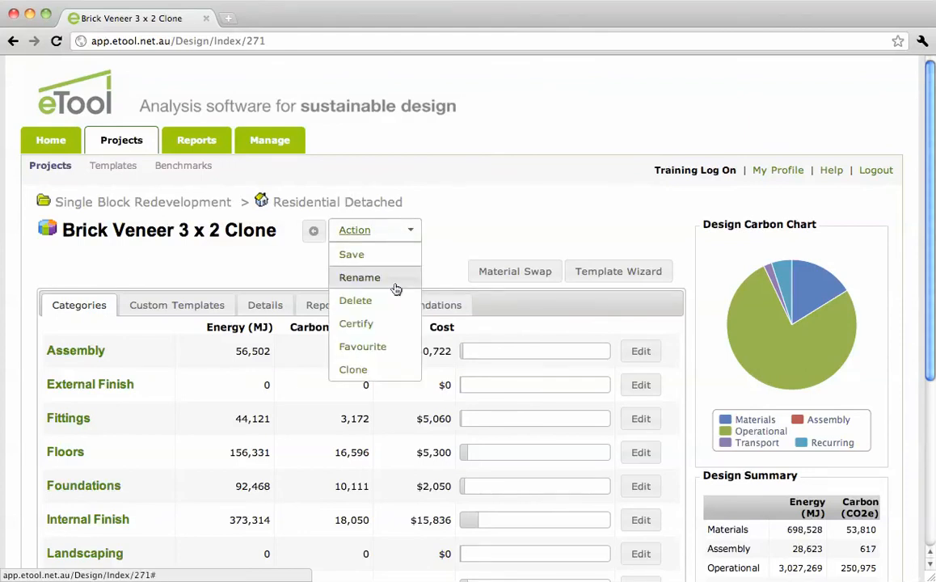
pyautogui.click(396, 289)
pyautogui.moveTo(498, 295); pyautogui.dragTo(462, 296)
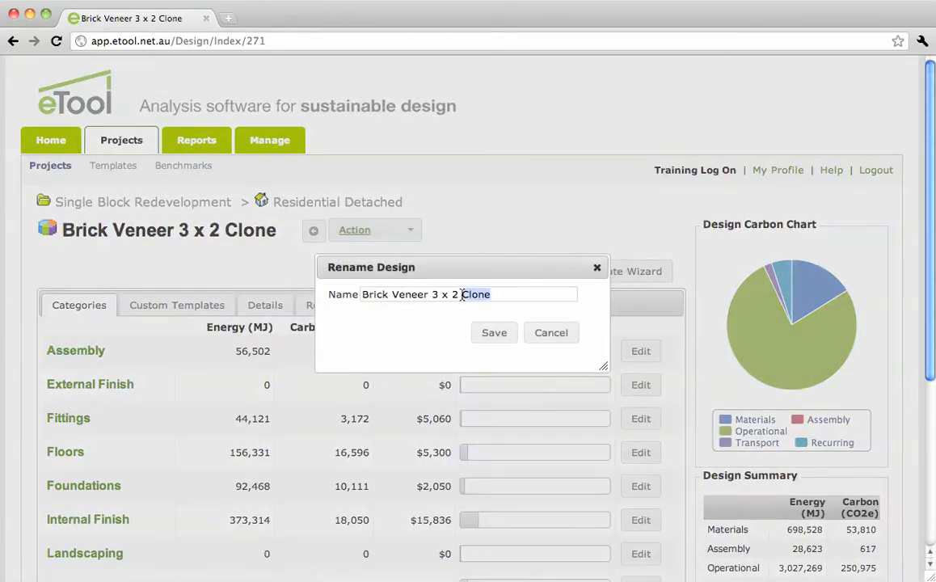
pyautogui.write('New Cop')
pyautogui.press('BackSpace')
pyautogui.write('lone')
pyautogui.press('Tab')
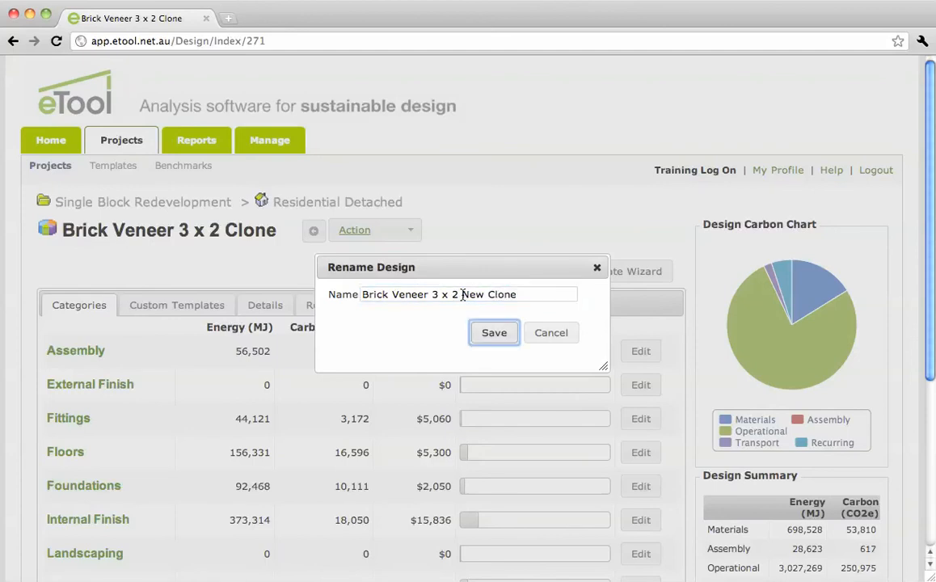
pyautogui.click(492, 333)
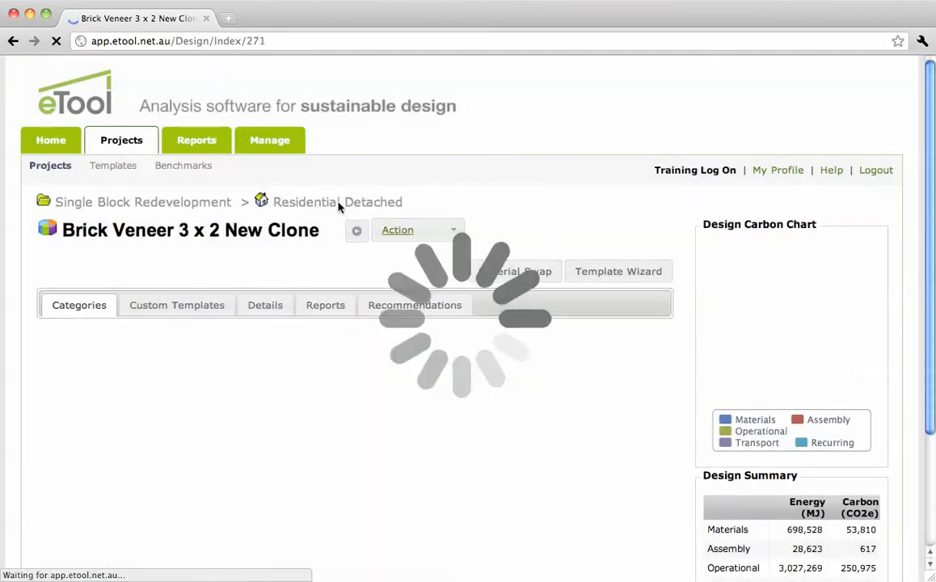
# Step: Return to the Residential Detached building and compare the clone's carbon figure with that of the original Brick Veneer 3 x 2 design
pyautogui.click(335, 204)
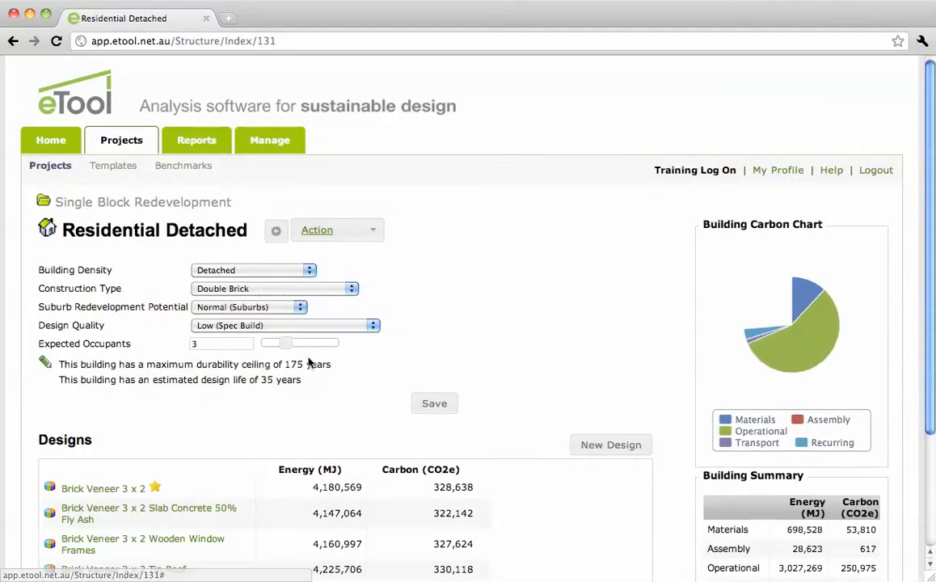
pyautogui.scroll(-5, 308, 364)
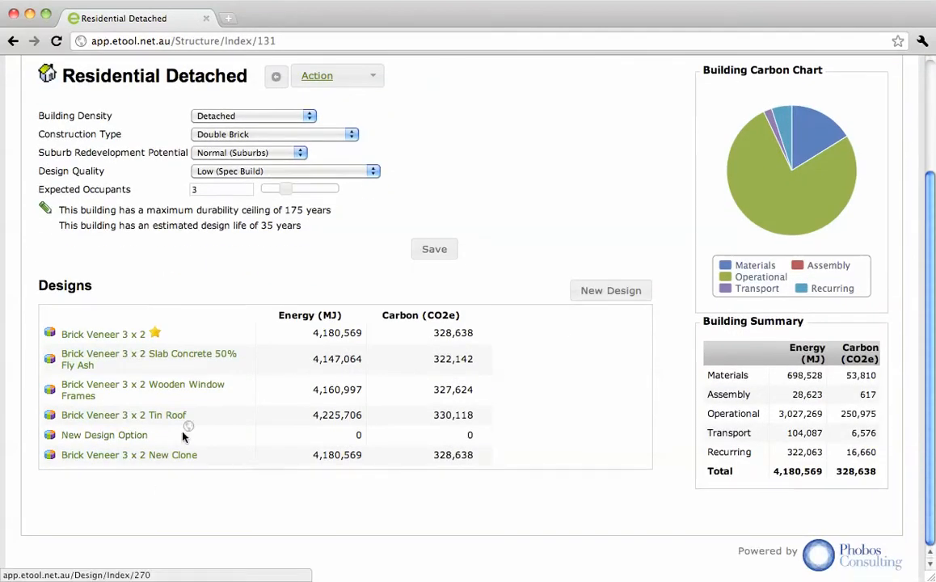
pyautogui.moveTo(215, 439); pyautogui.dragTo(449, 454)
pyautogui.click(514, 462)
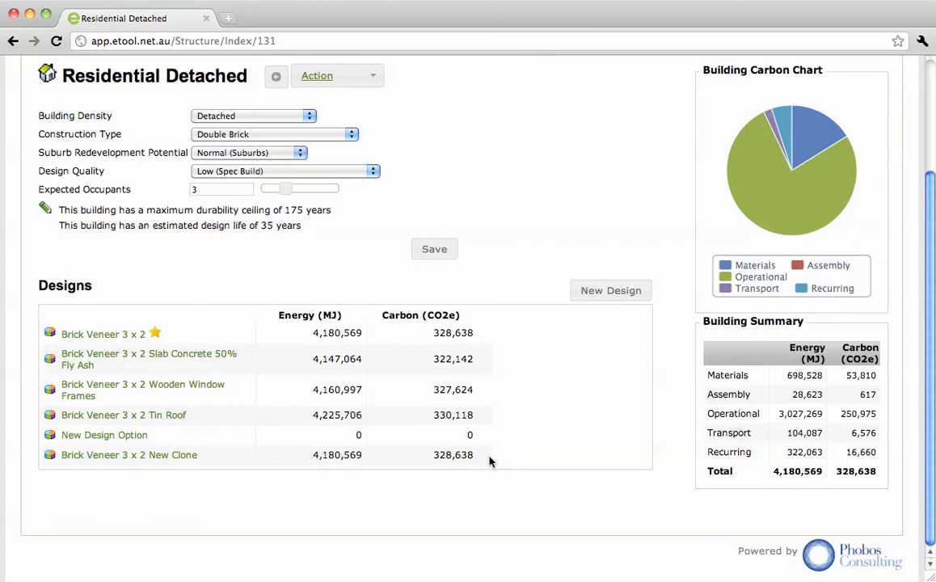
pyautogui.moveTo(434, 456); pyautogui.dragTo(483, 457)
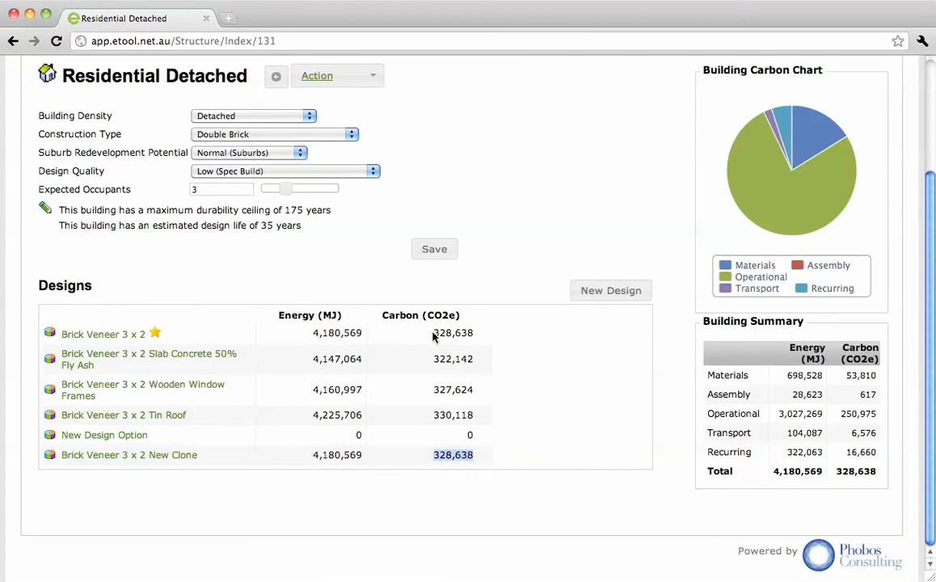
pyautogui.moveTo(434, 337); pyautogui.dragTo(479, 334)
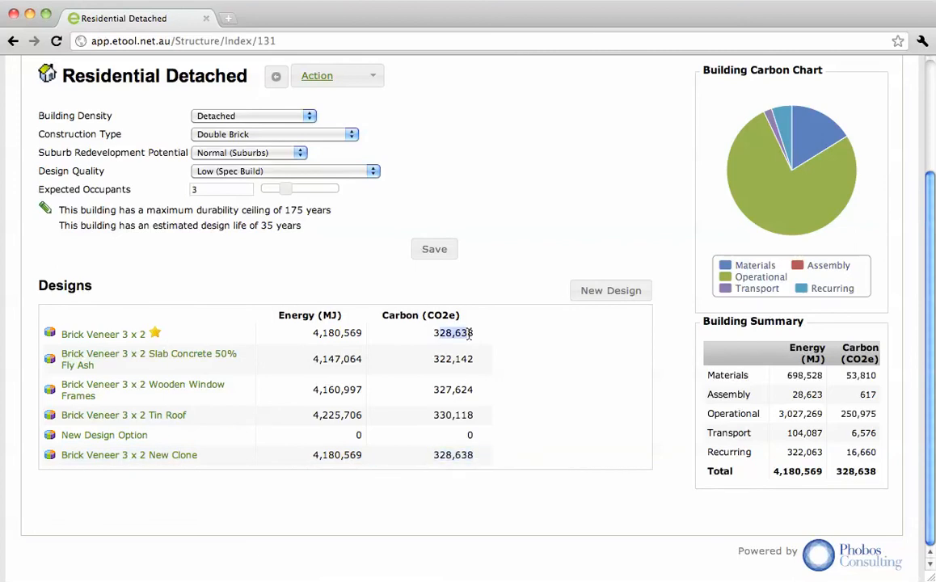
pyautogui.click(222, 462)
# Step: Set a custom design life of 105 years for the Residential Detached building and save it
pyautogui.click(46, 210)
pyautogui.click(128, 234)
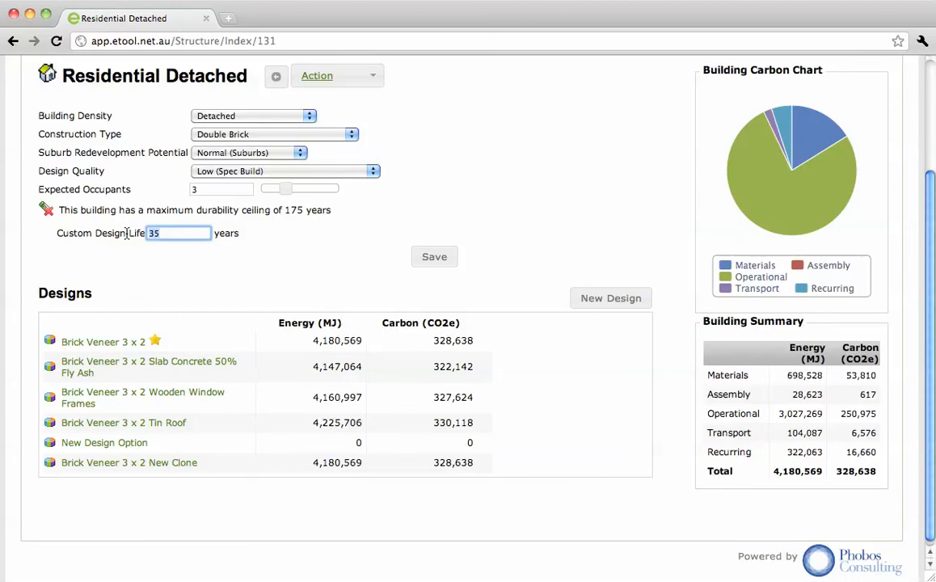
pyautogui.press('BackSpace')
pyautogui.press('BackSpace')
pyautogui.write('10')
pyautogui.write('05')
pyautogui.press('BackSpace')
pyautogui.press('BackSpace')
pyautogui.write('5')
pyautogui.click(430, 257)
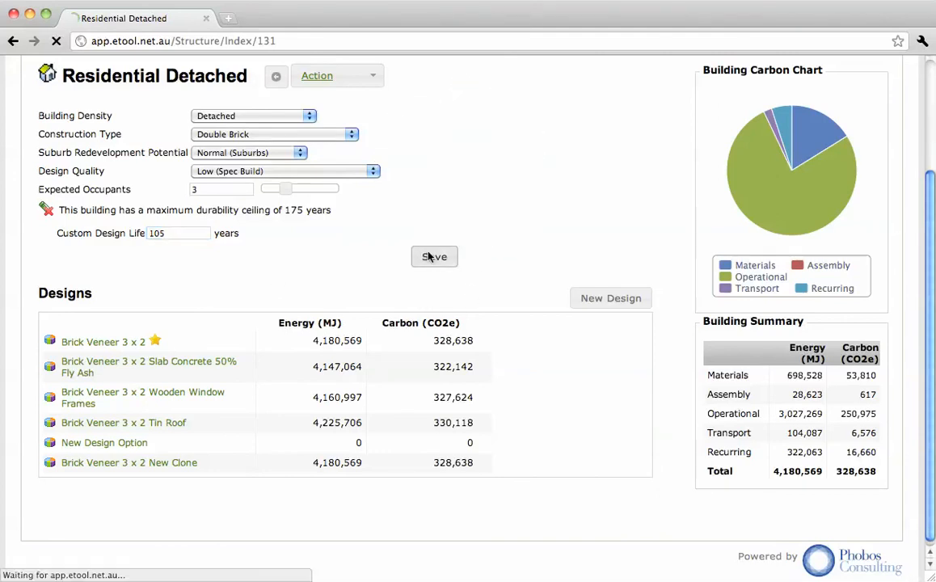
# Step: Open the Brick Veneer 3 x 2 Slab Concrete 50% Fly Ash design and mark it as the favourite
pyautogui.scroll(-2, 527, 386)
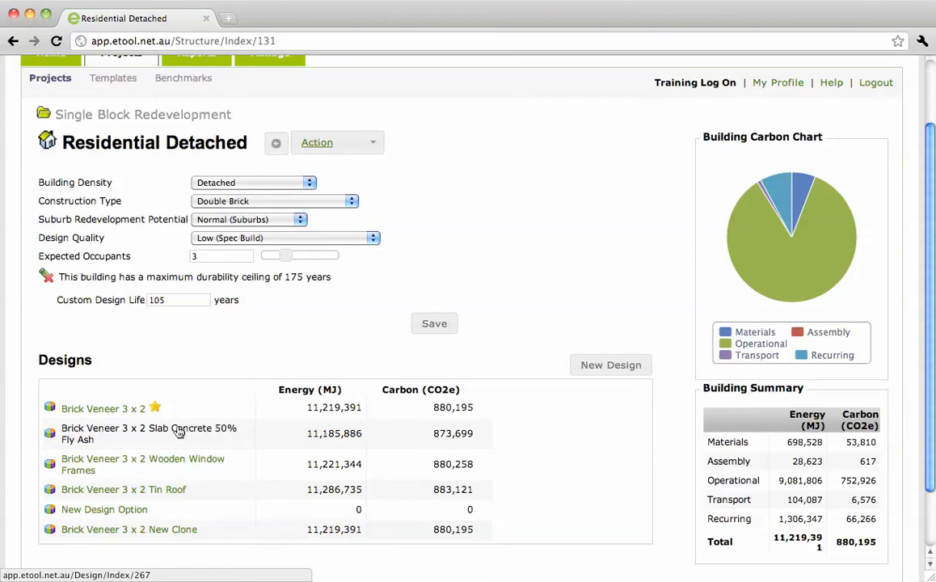
pyautogui.click(180, 433)
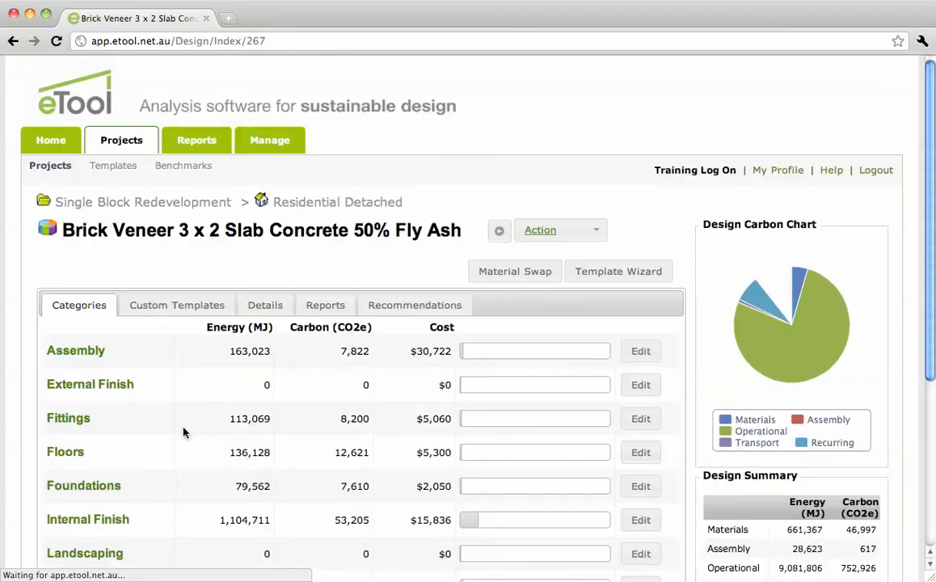
pyautogui.click(577, 231)
pyautogui.click(567, 348)
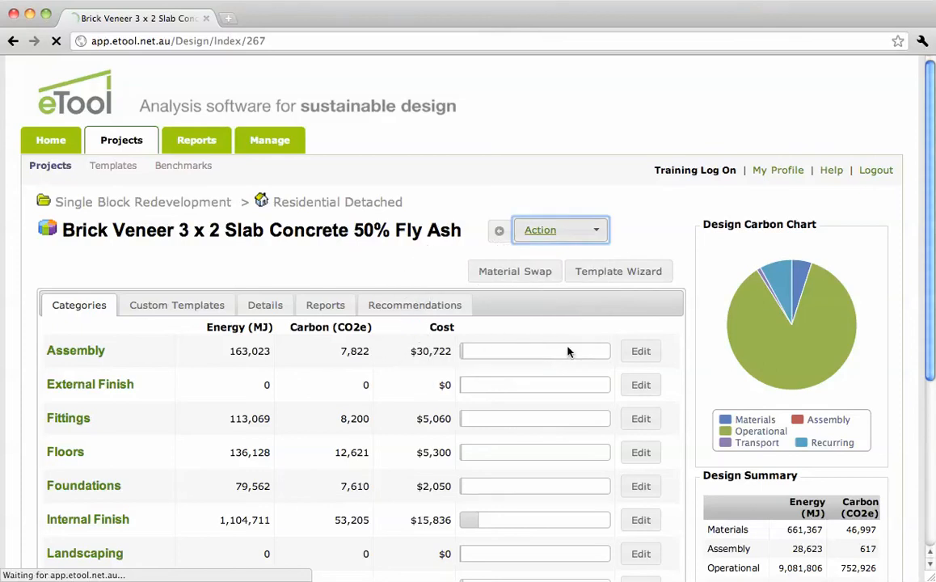